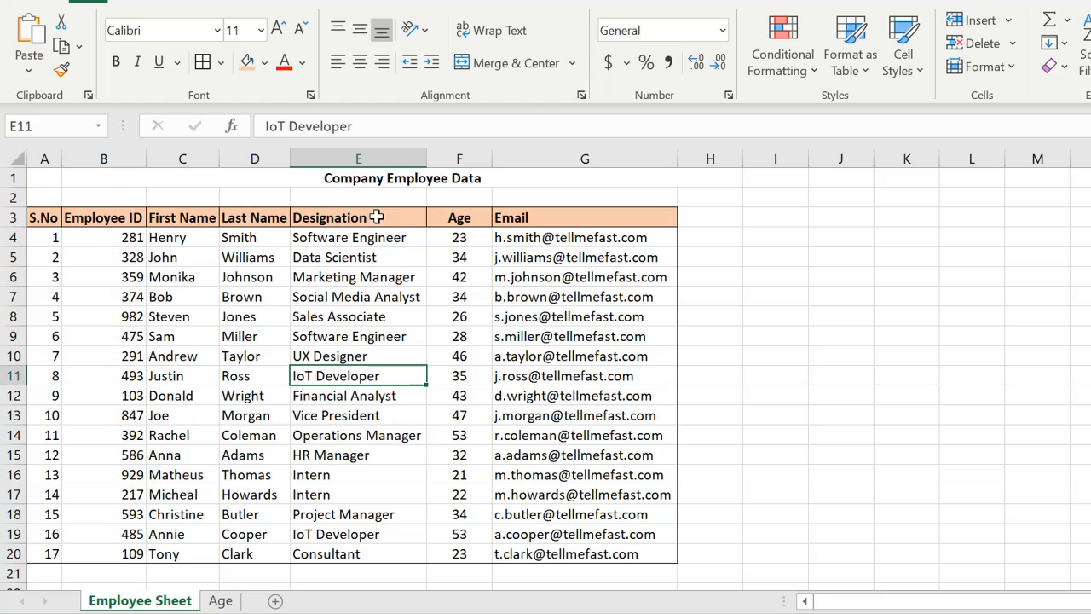
- Examine the Age sheet's lookup table and the employee data on Employee Sheet
left_click(220, 601)
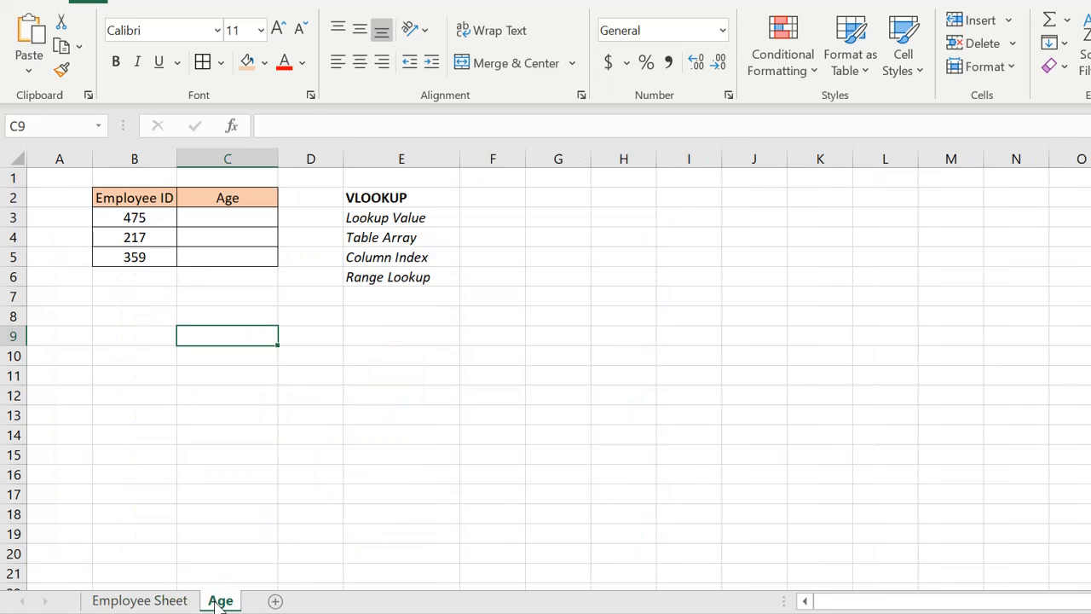
left_click(224, 217)
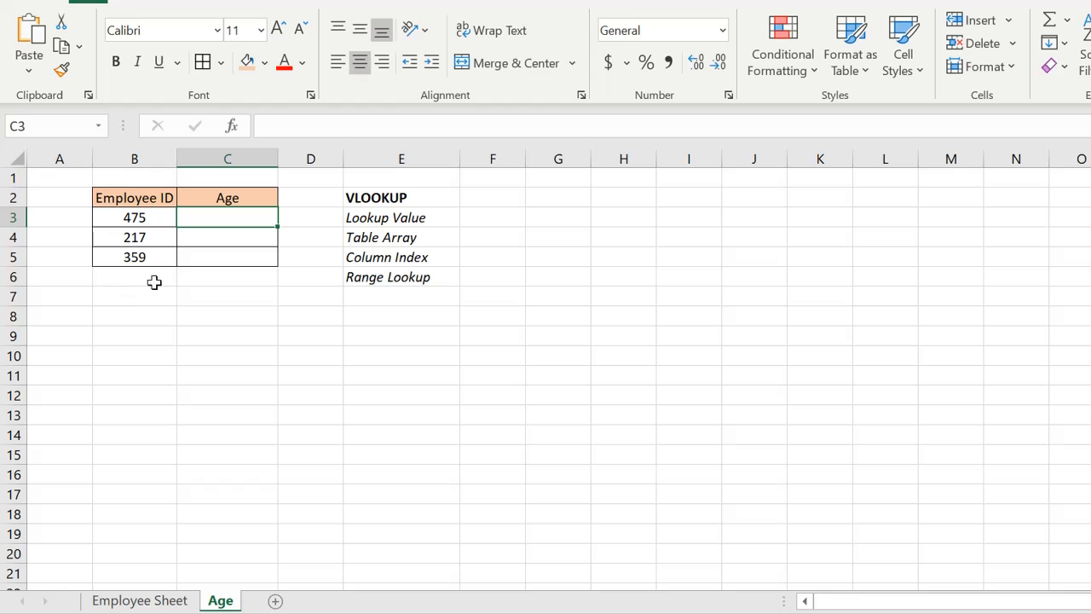
left_click(139, 601)
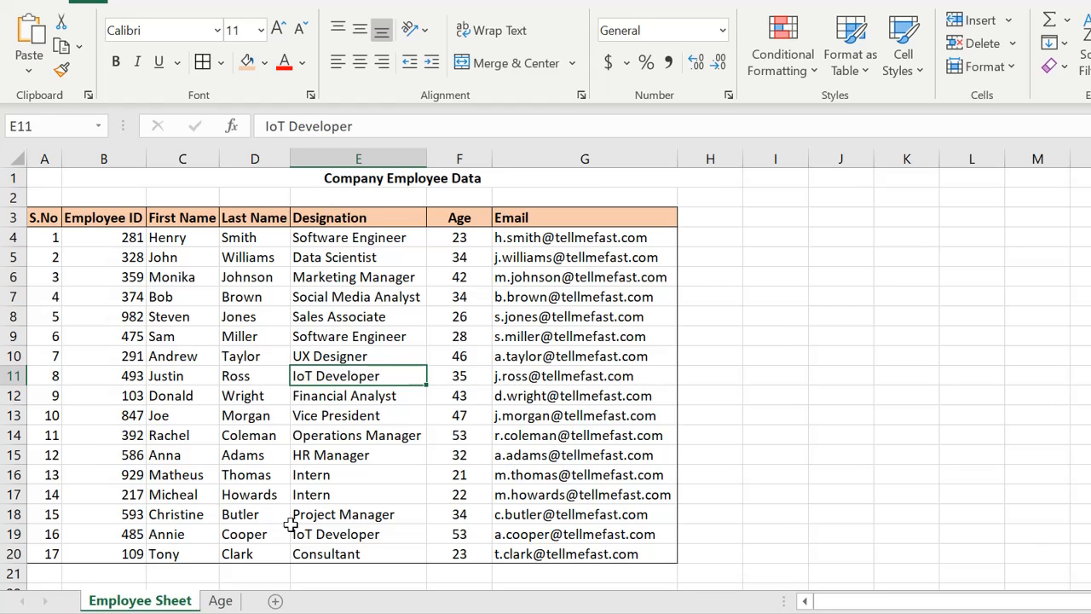
left_click(510, 409)
left_click(108, 238)
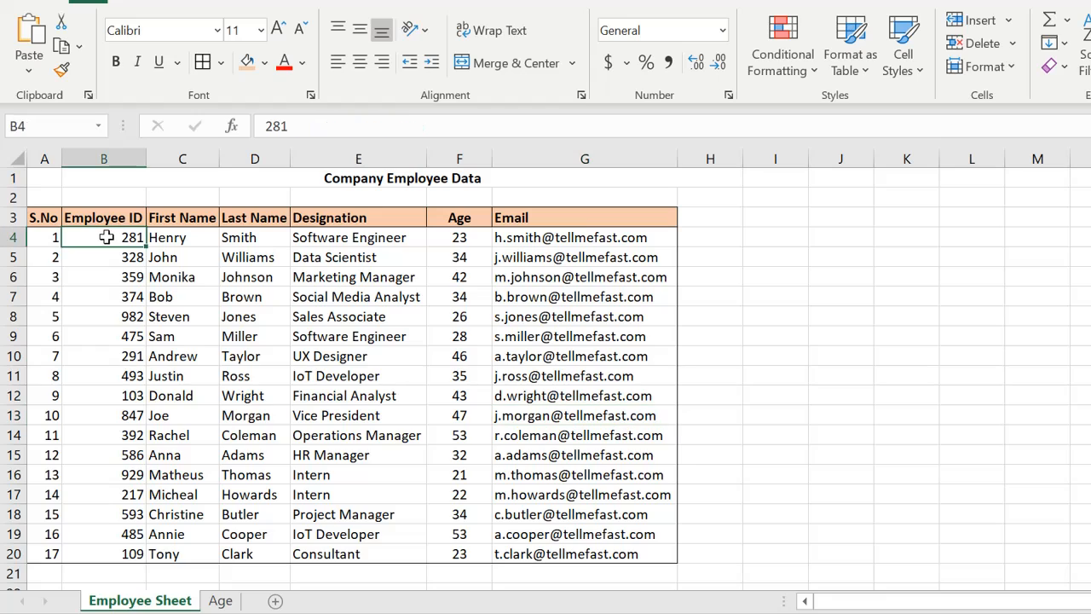
left_click(220, 601)
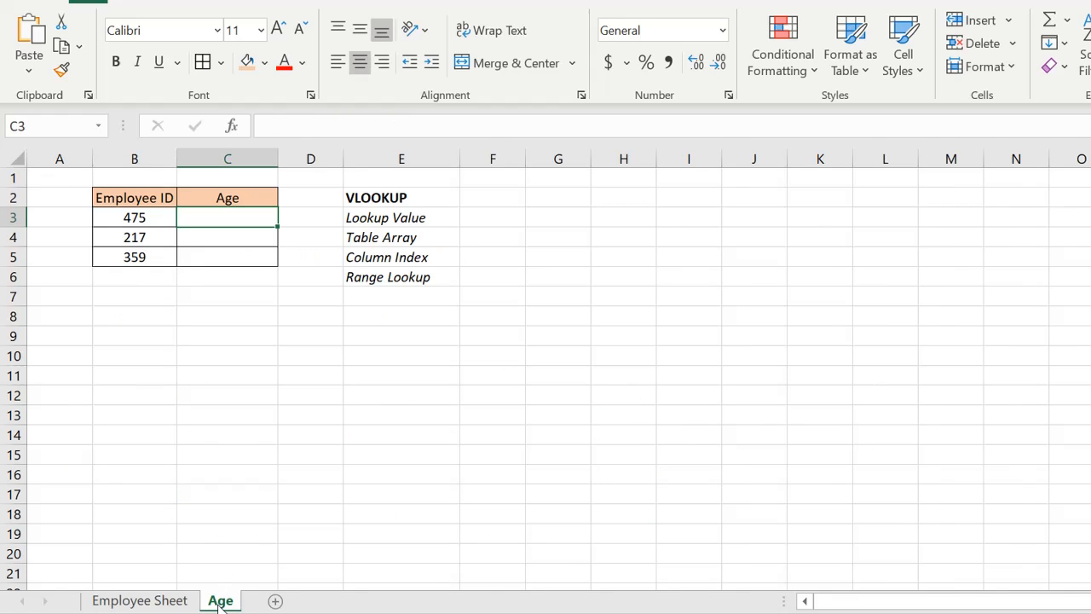
left_click(385, 200)
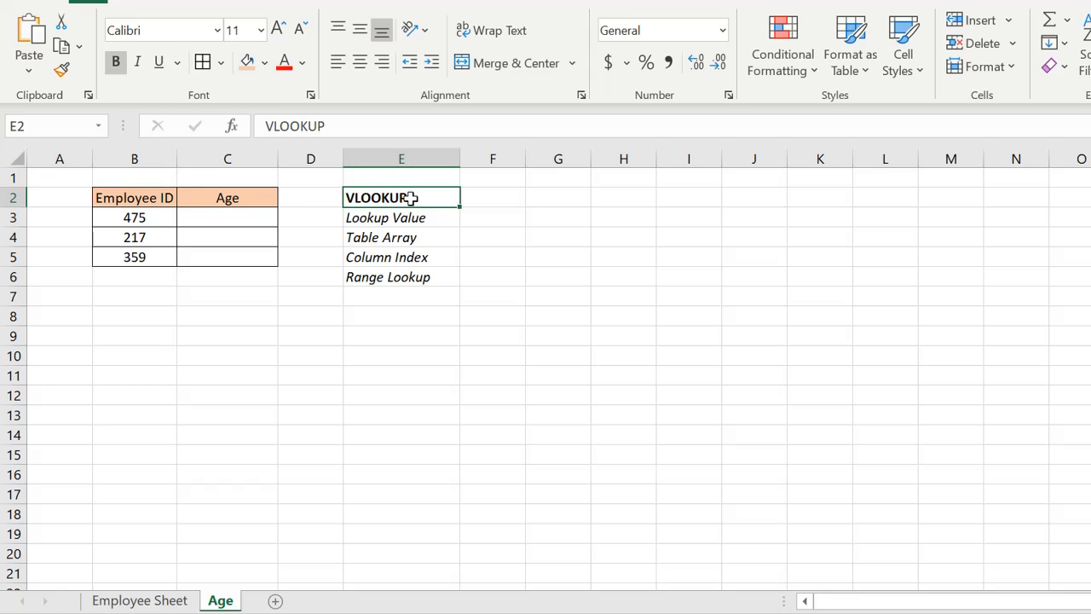
- Review the VLOOKUP argument labels and the Employee ID column of the employee data
left_click(388, 220)
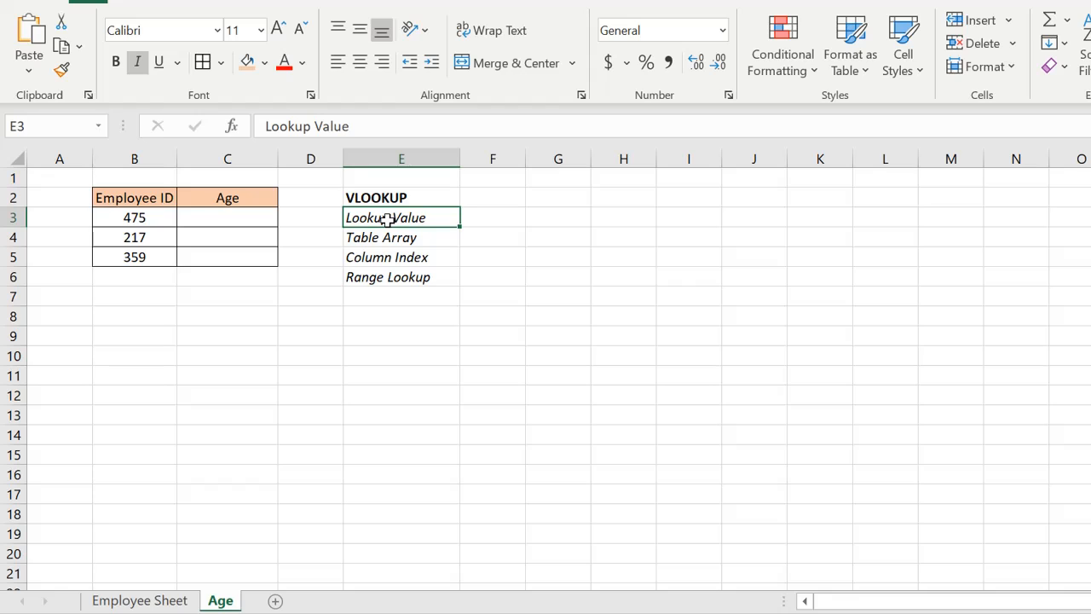
left_click(141, 219)
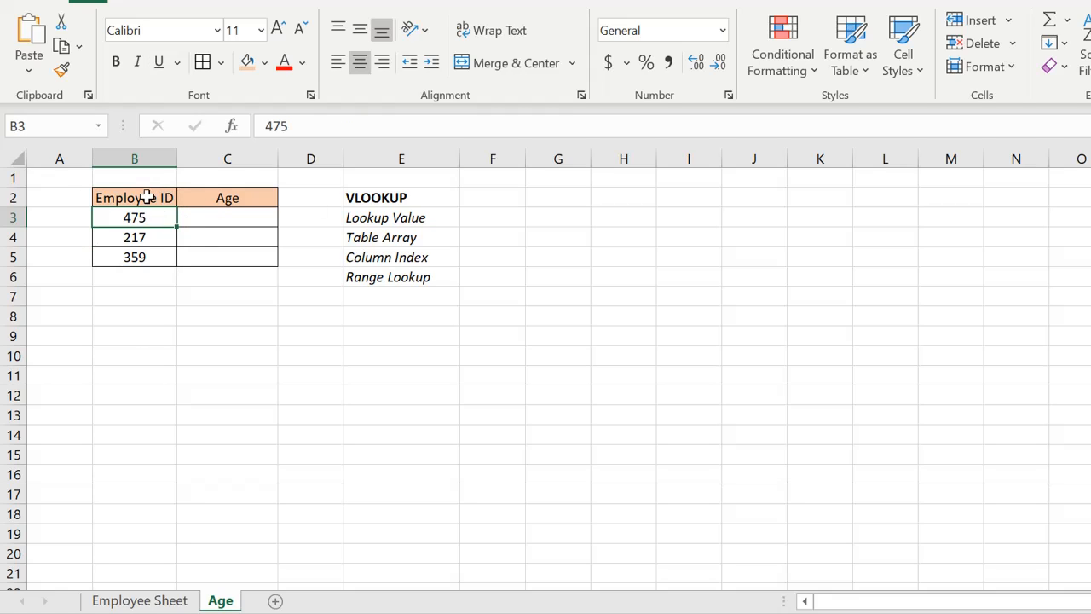
left_click(378, 242)
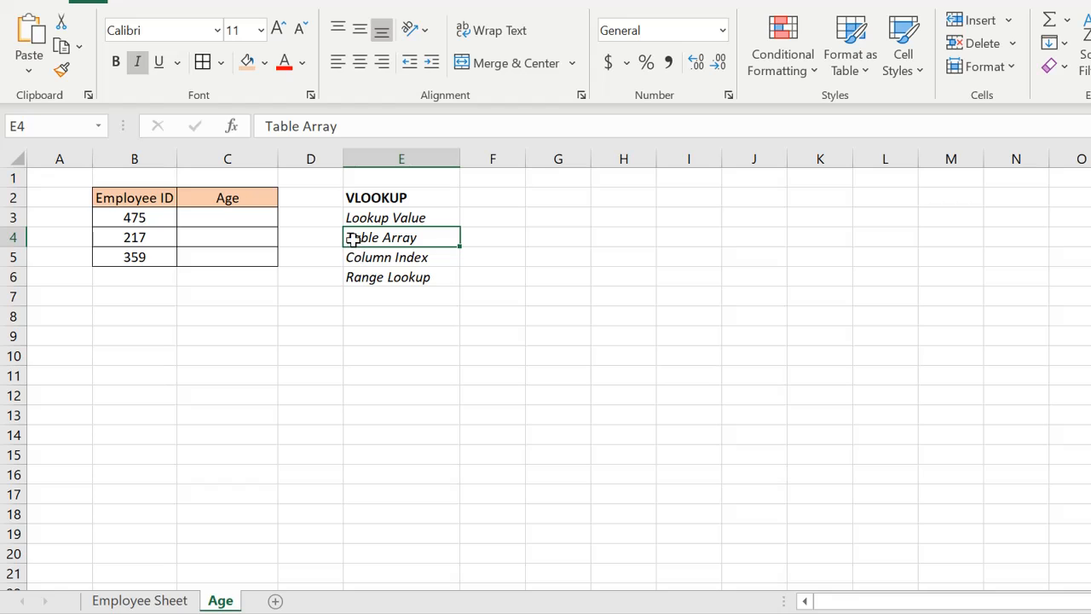
left_click(162, 601)
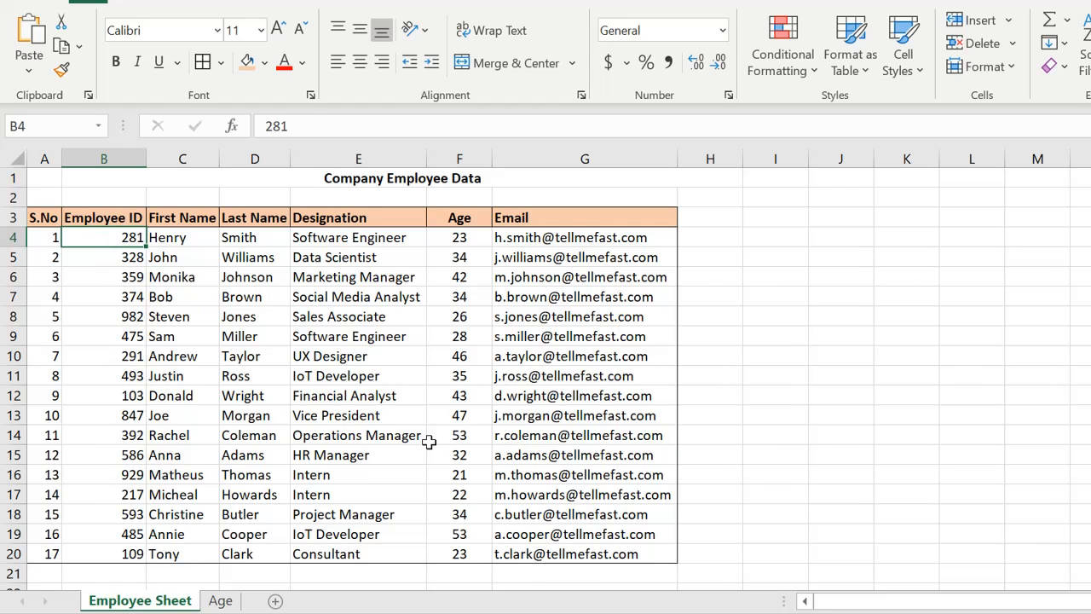
left_click(220, 601)
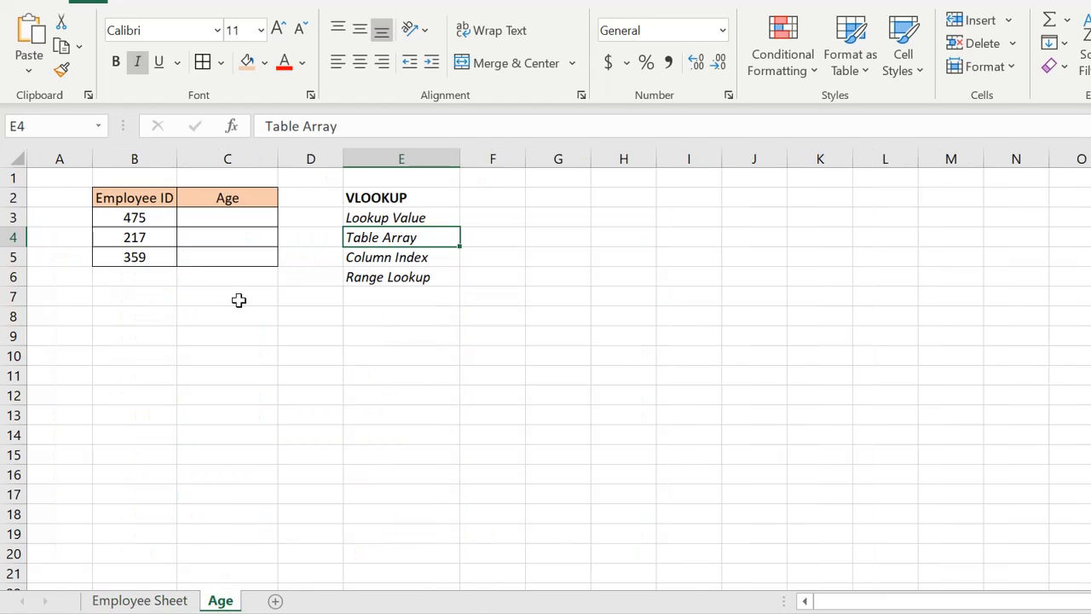
left_click(151, 601)
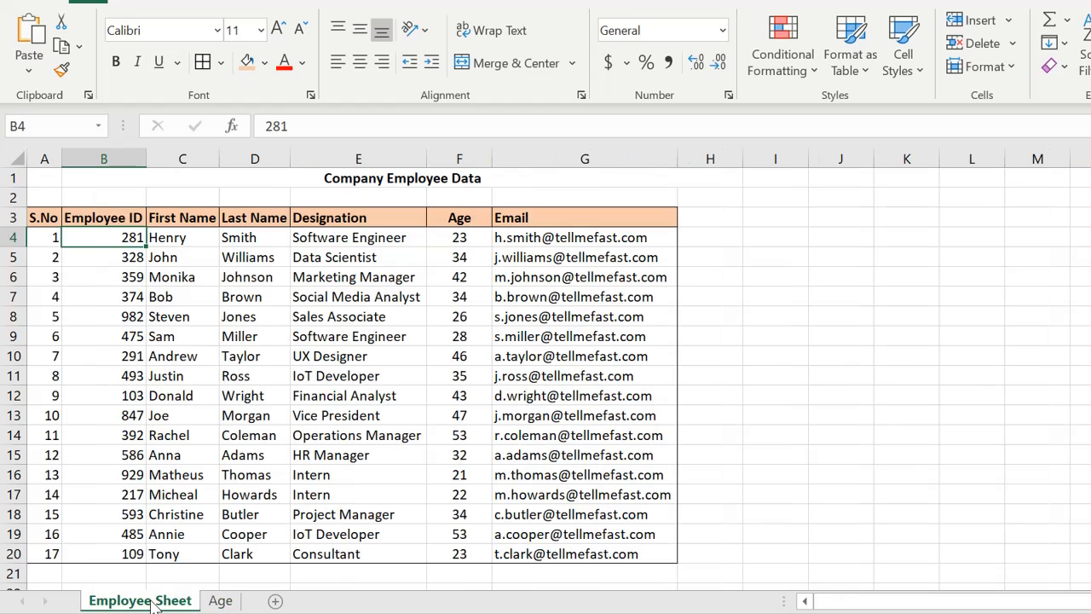
left_click_drag(128, 239, 124, 514)
scroll(114, 404, "up", 1)
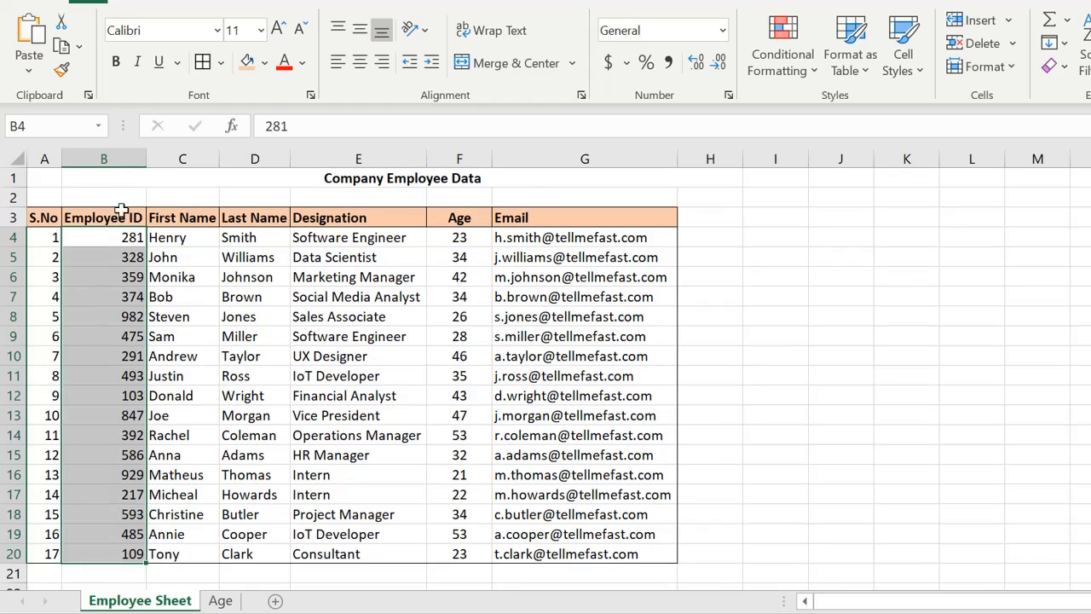
- Enter the column number 1 in B2 above the Employee ID header
left_click(125, 198)
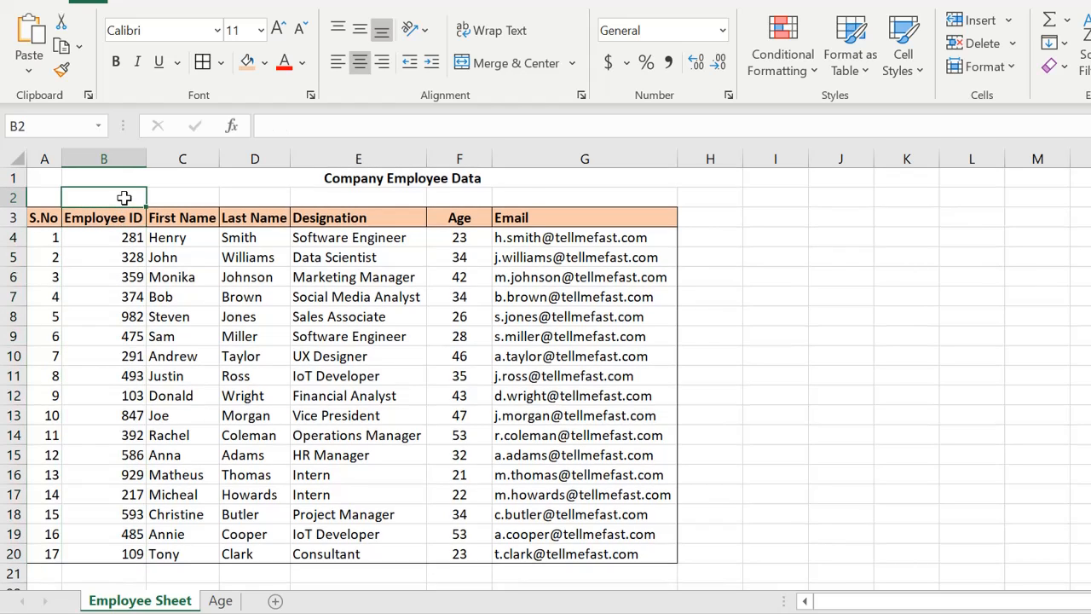
type("1")
key("Return")
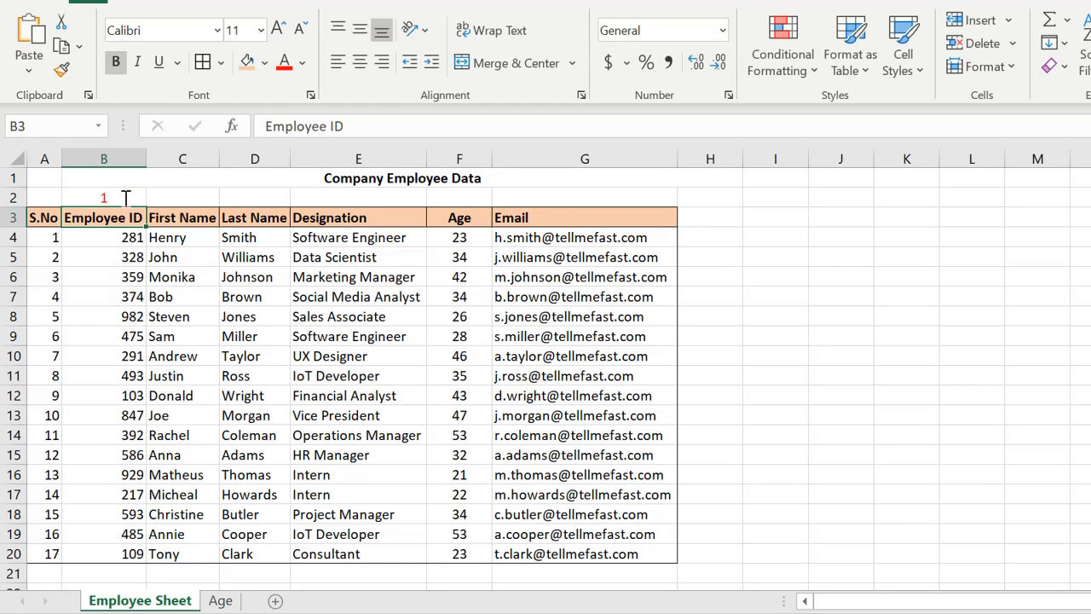
left_click(125, 198)
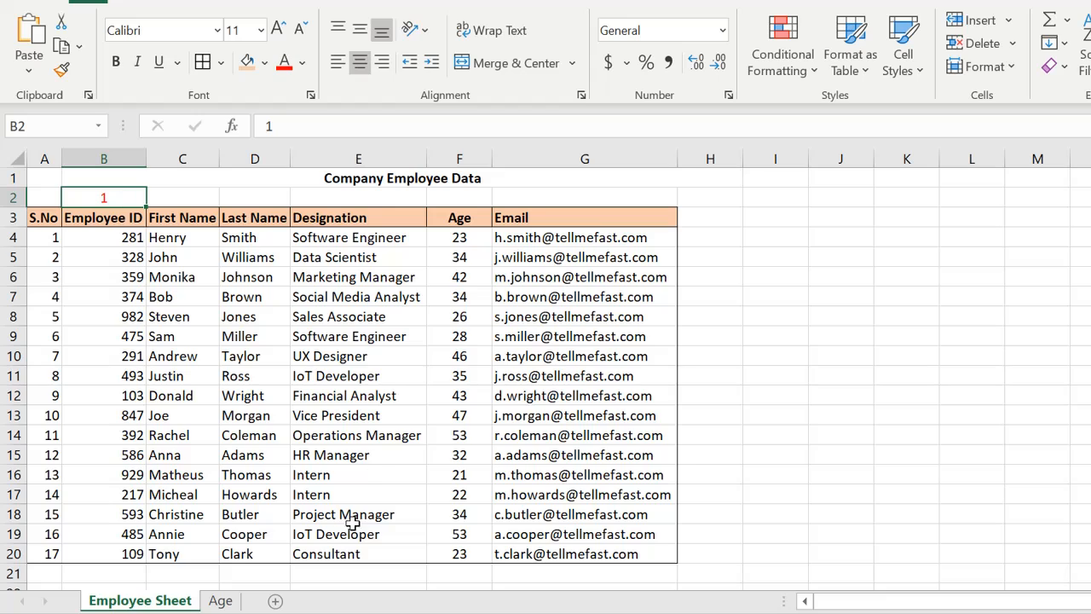
left_click(223, 602)
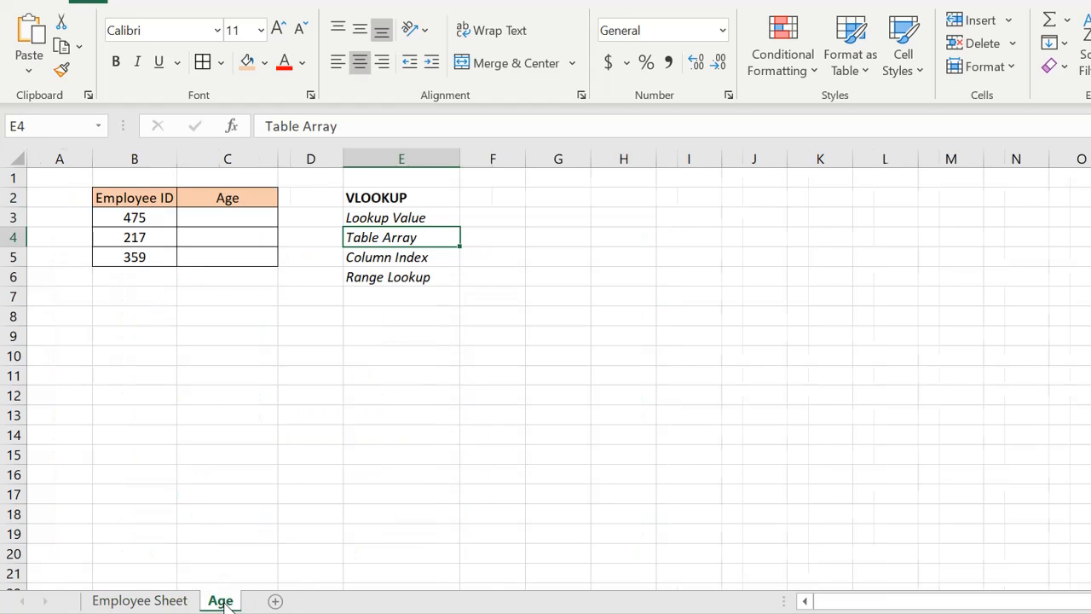
left_click(394, 258)
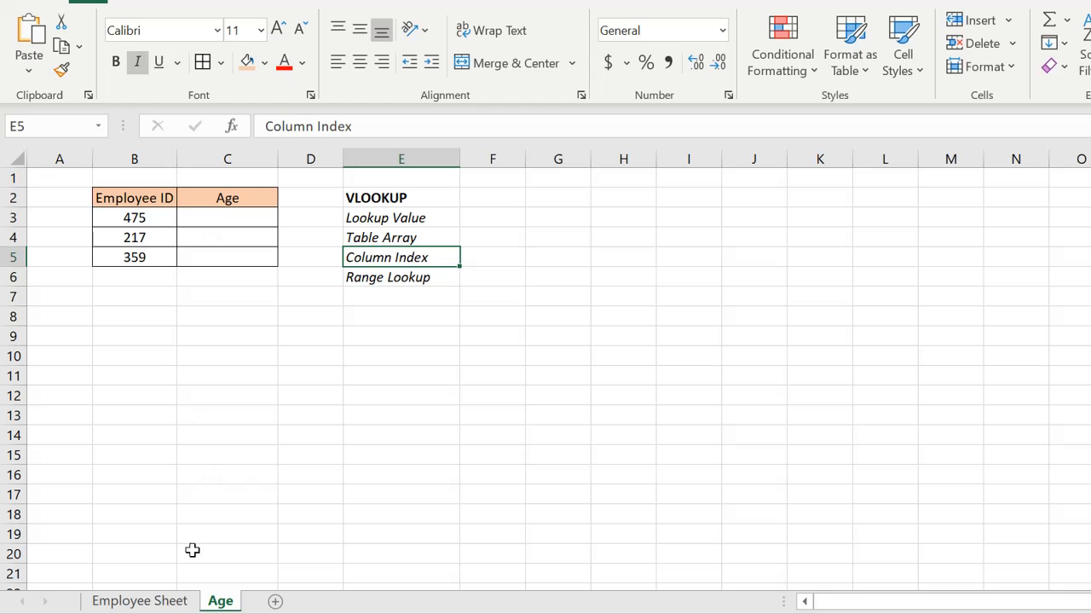
left_click(178, 602)
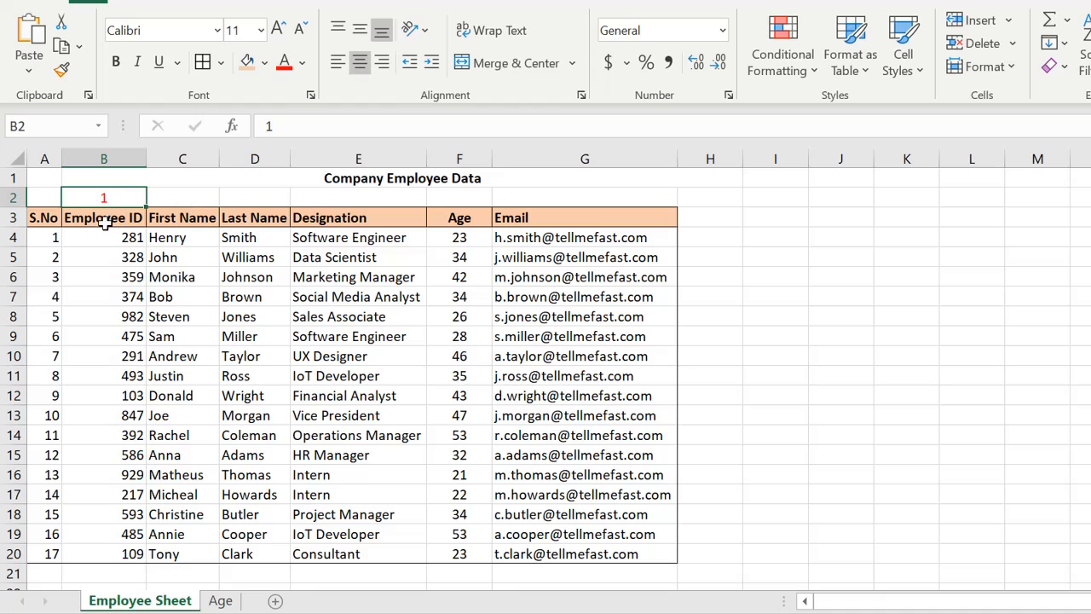
- Number the remaining columns 2 to 6 in C2 through G2 above their headers
left_click(184, 199)
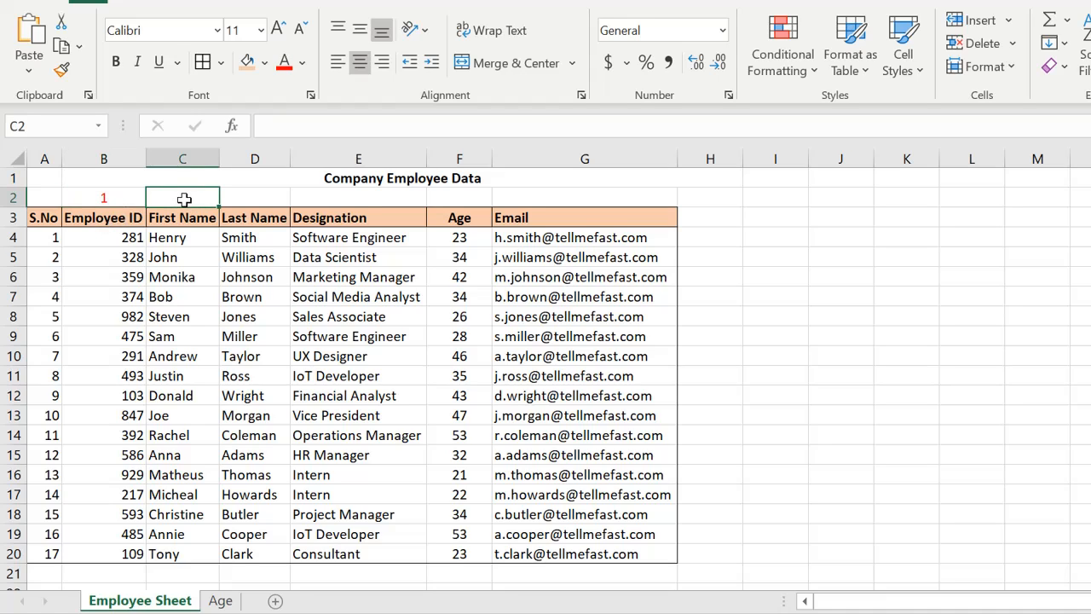
type("2")
key("Tab")
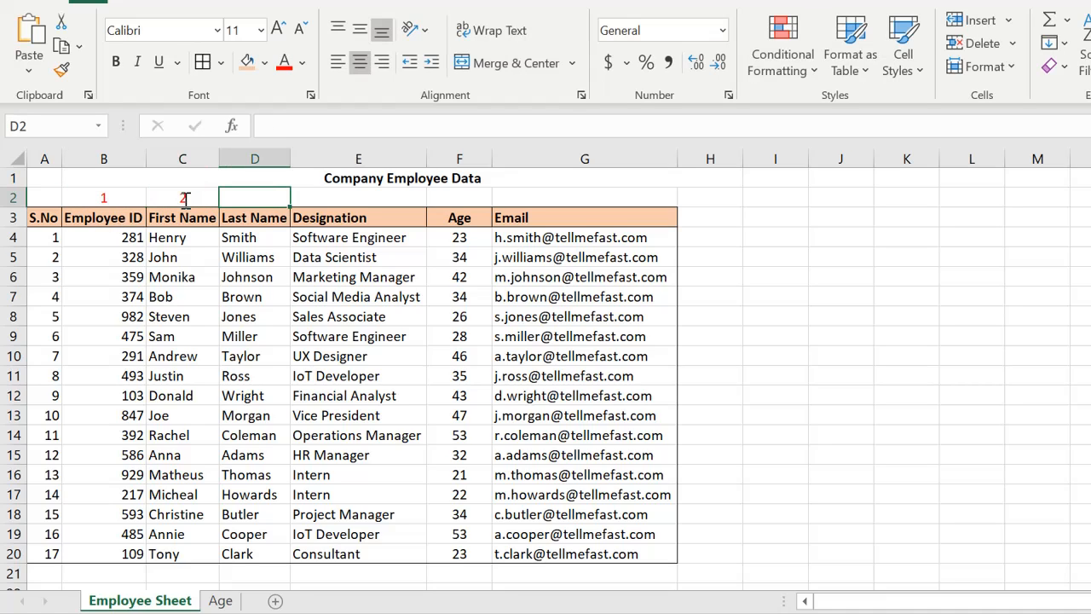
type("3")
key("Tab")
type("4")
key("Tab")
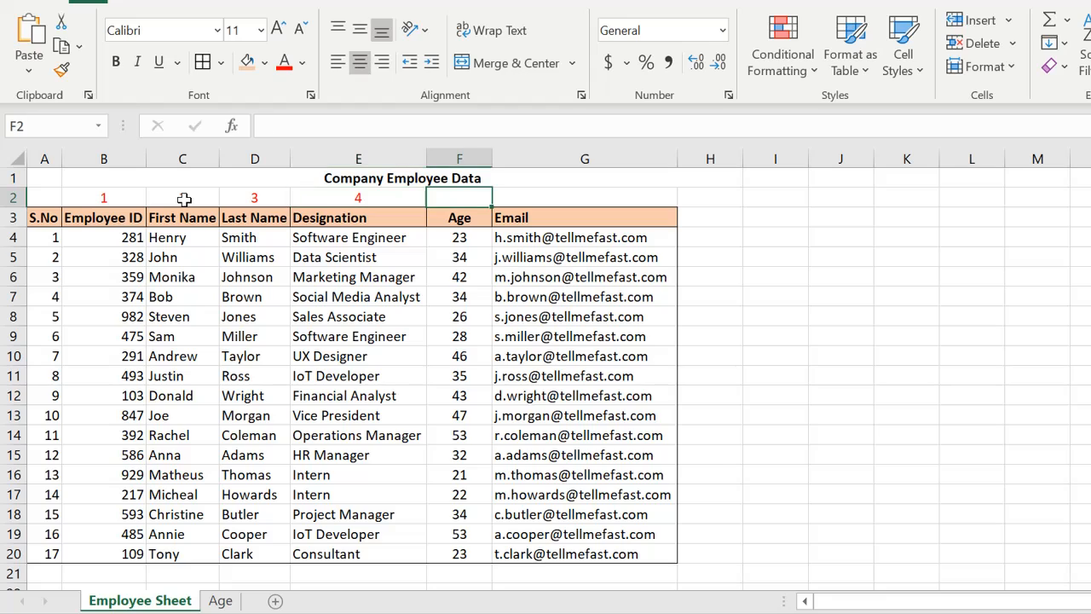
type("5")
key("Tab")
type("6")
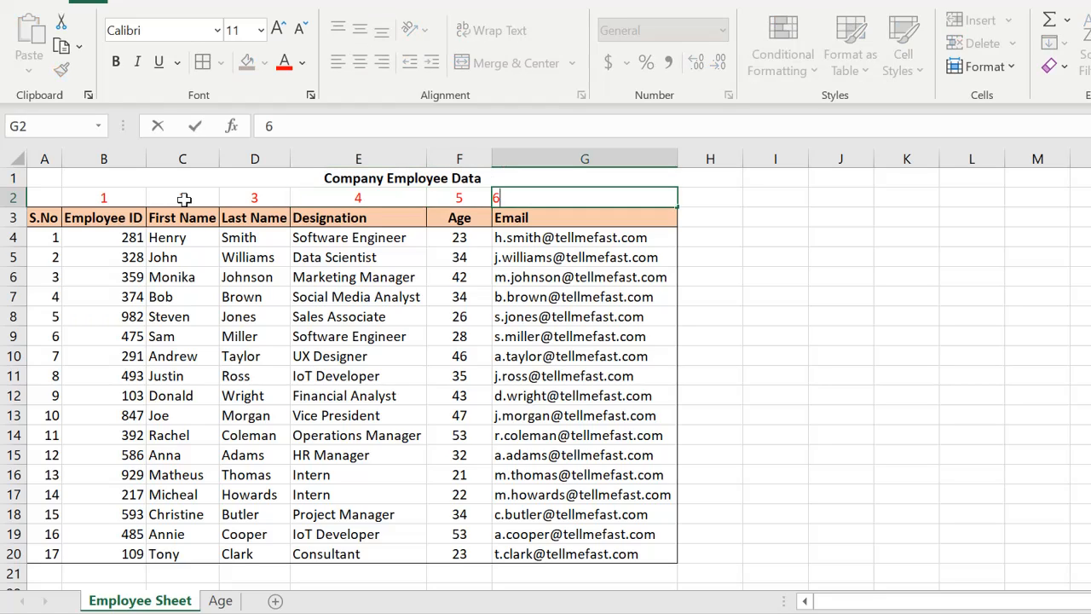
key("Tab")
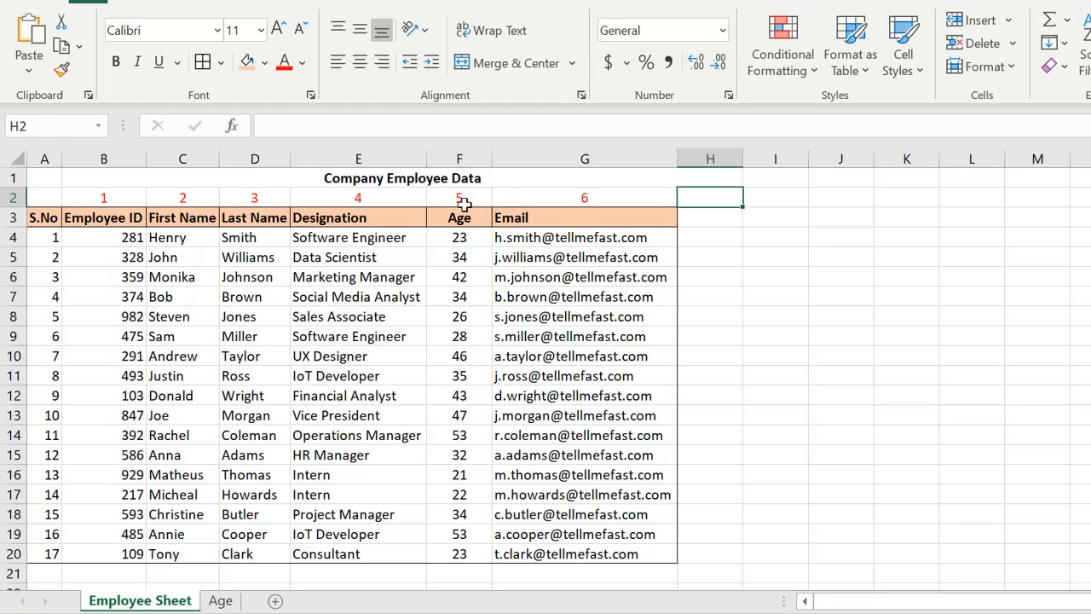
- Start a VLOOKUP formula in the Age cell C3 with B3 as the lookup value
left_click(221, 601)
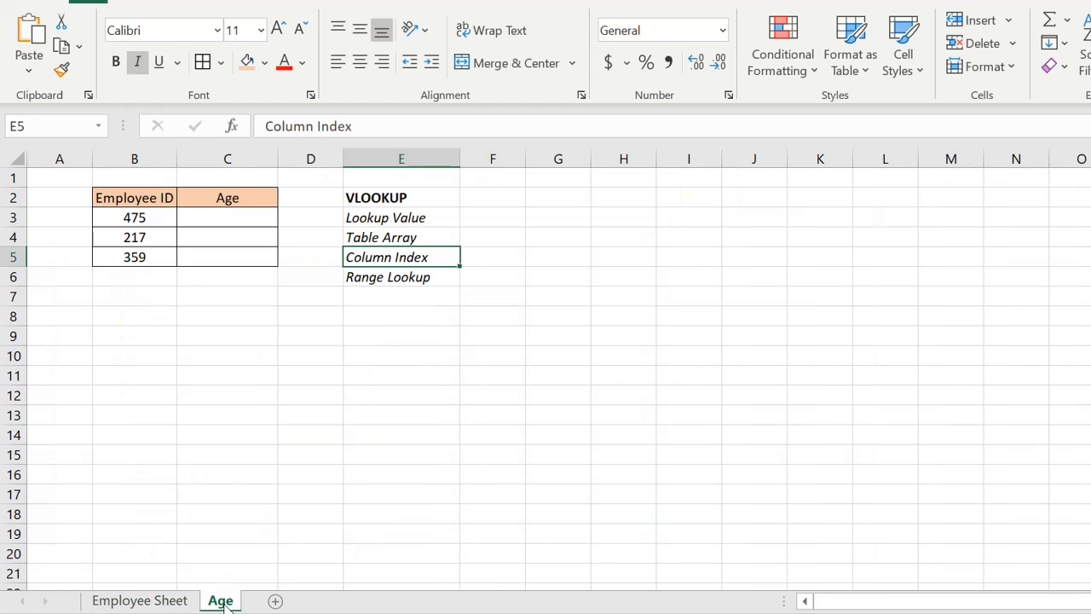
left_click(378, 279)
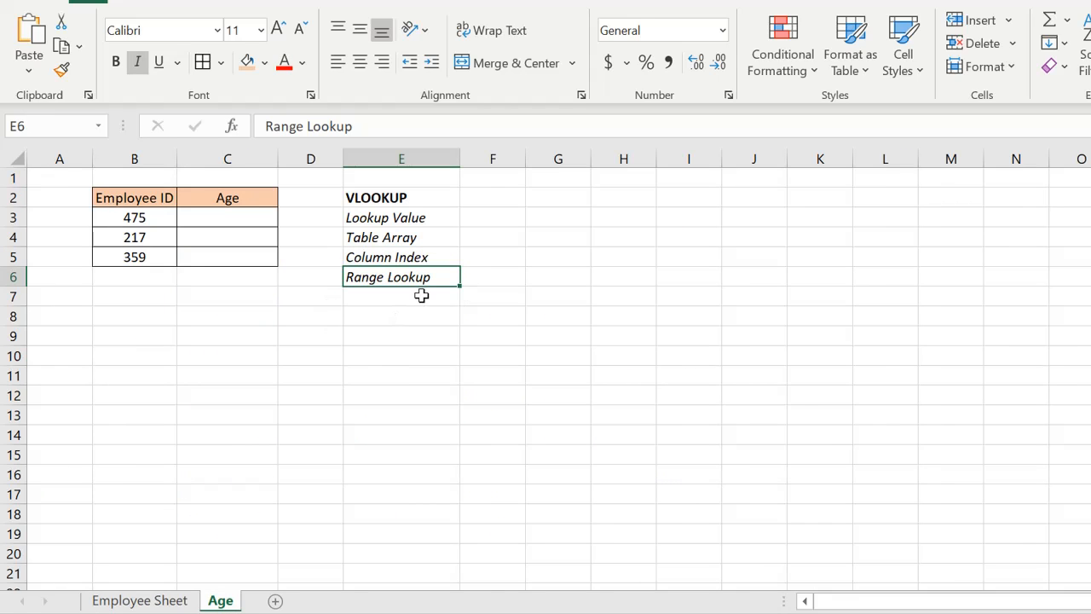
left_click(143, 218)
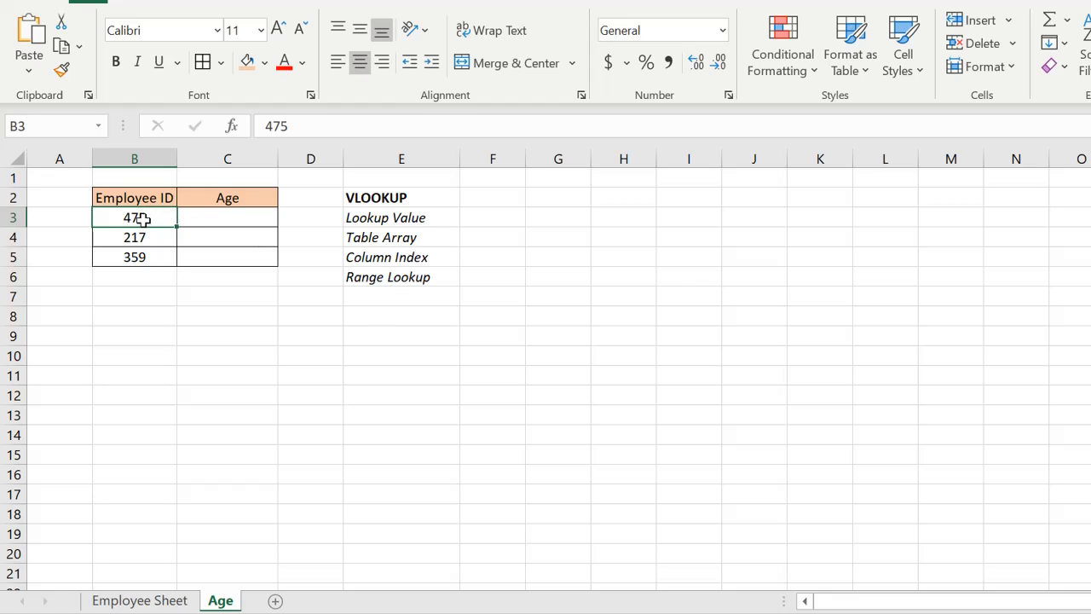
left_click(212, 218)
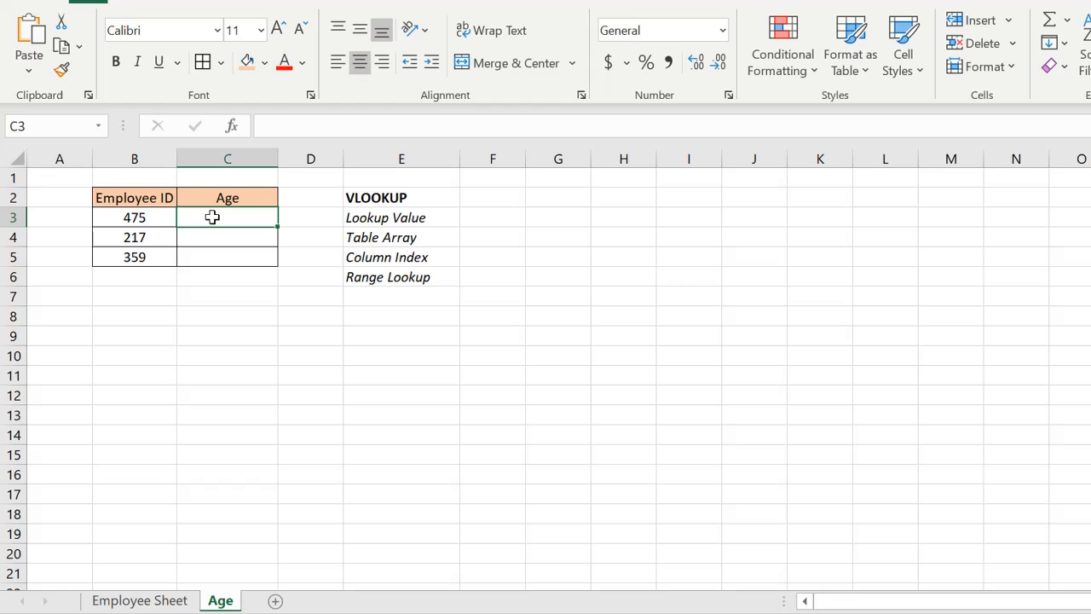
type("+")
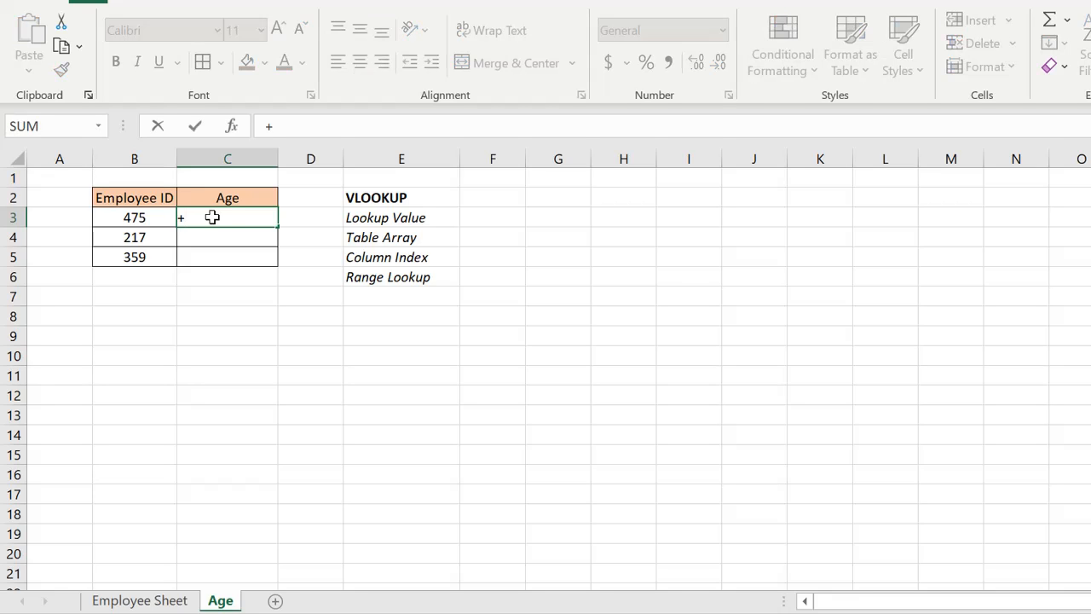
key("Escape")
type("=Vlook")
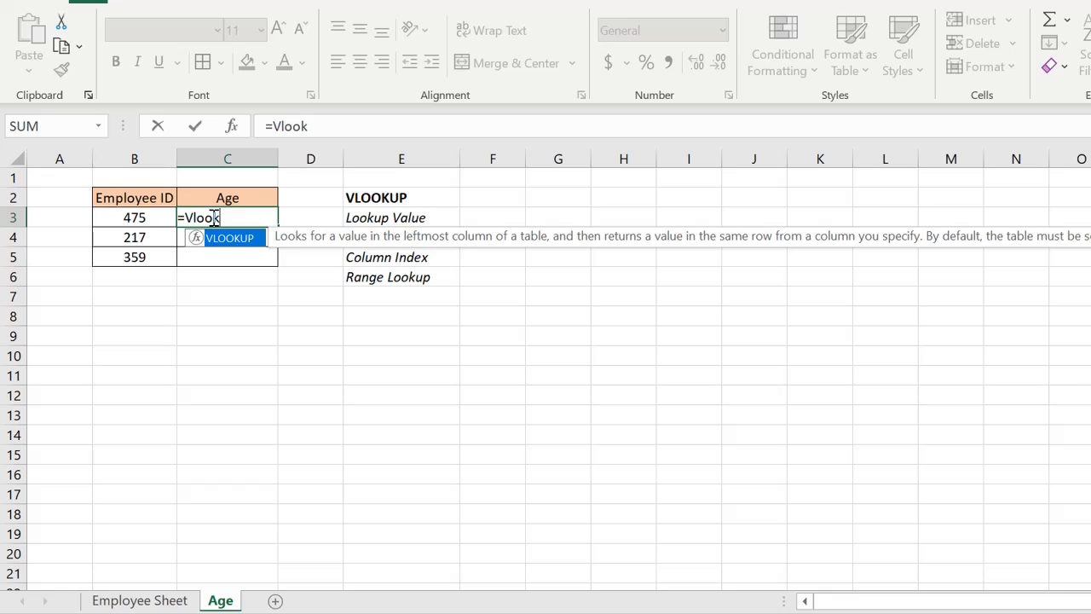
type("up(")
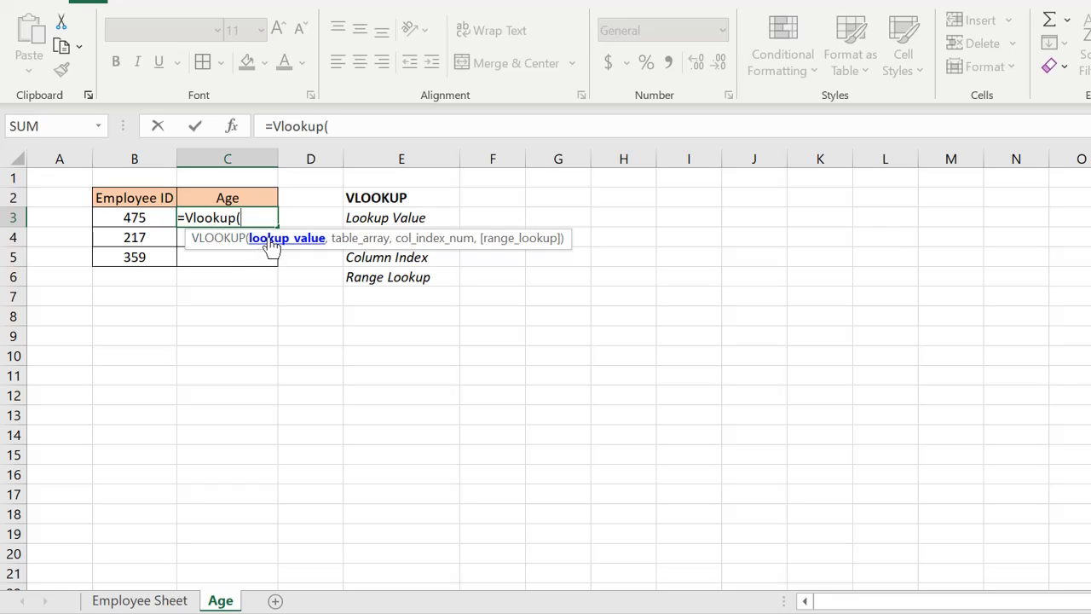
left_click(147, 216)
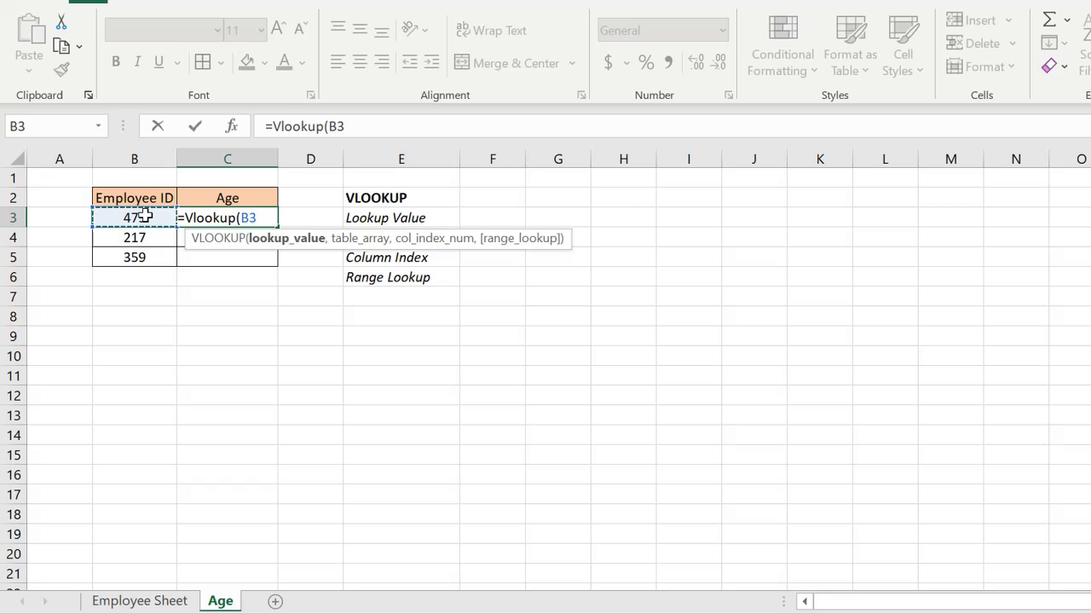
- Set the table array argument to the range B4:G20 on Employee Sheet
type(",")
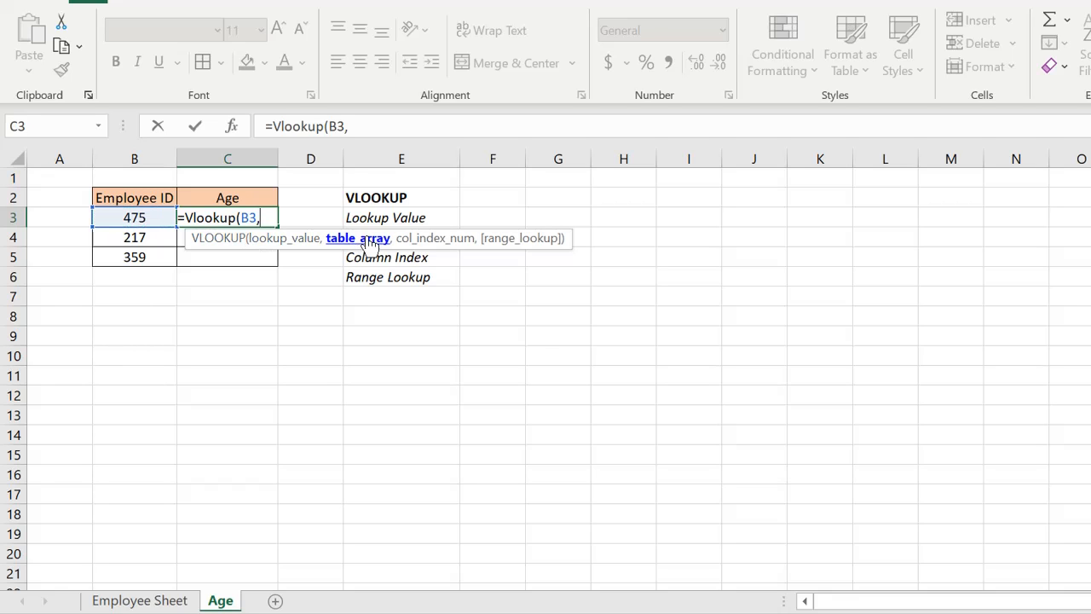
left_click(170, 599)
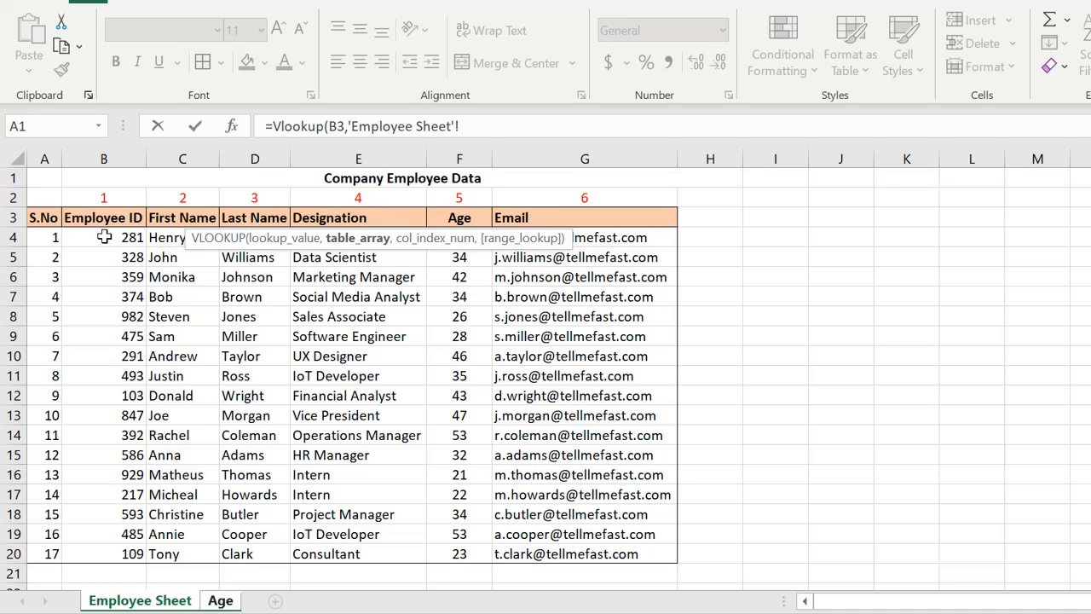
left_click_drag(103, 237, 534, 560)
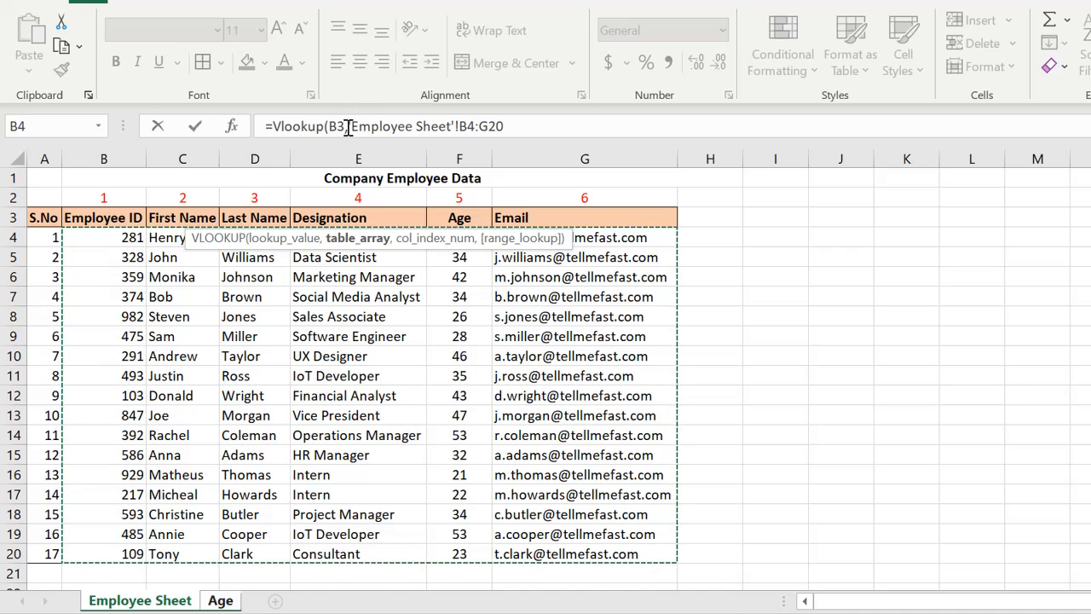
- Try to make the table array reference absolute in the formula
left_click_drag(350, 126, 503, 127)
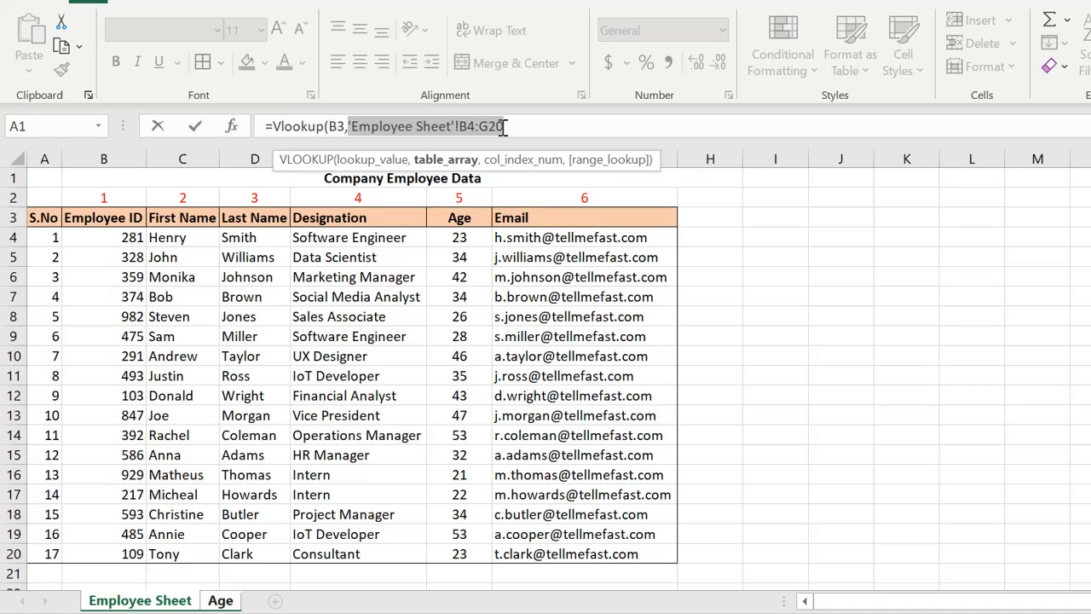
key("F4")
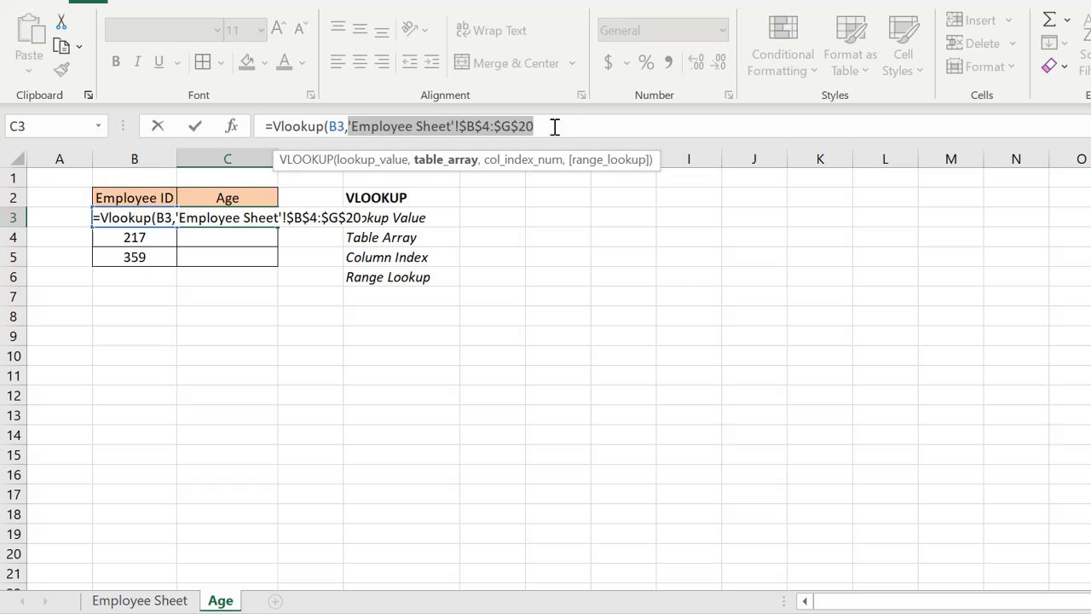
type(",,")
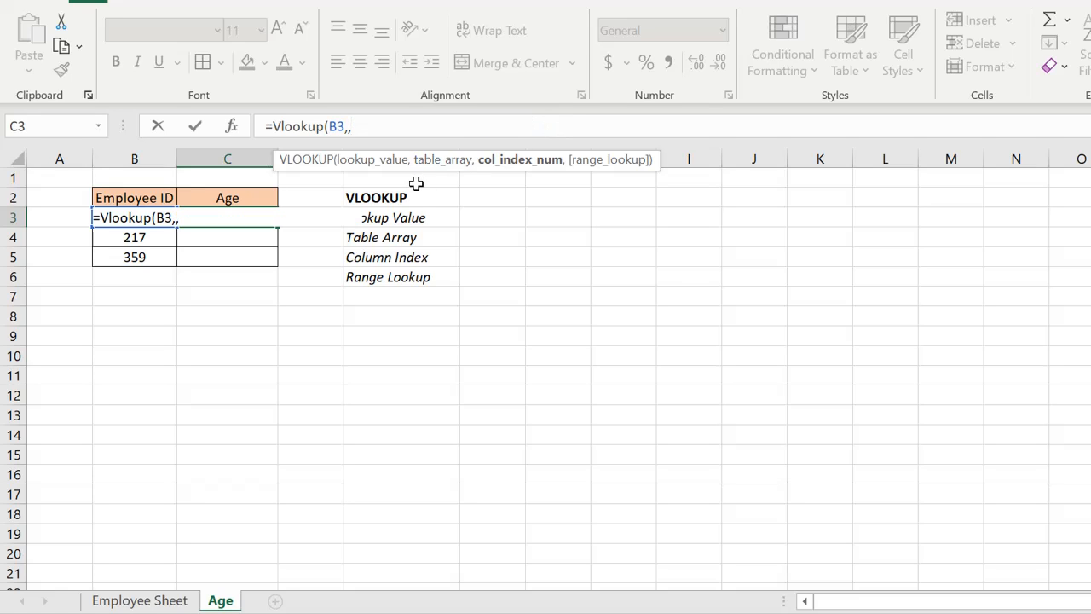
key("BackSpace")
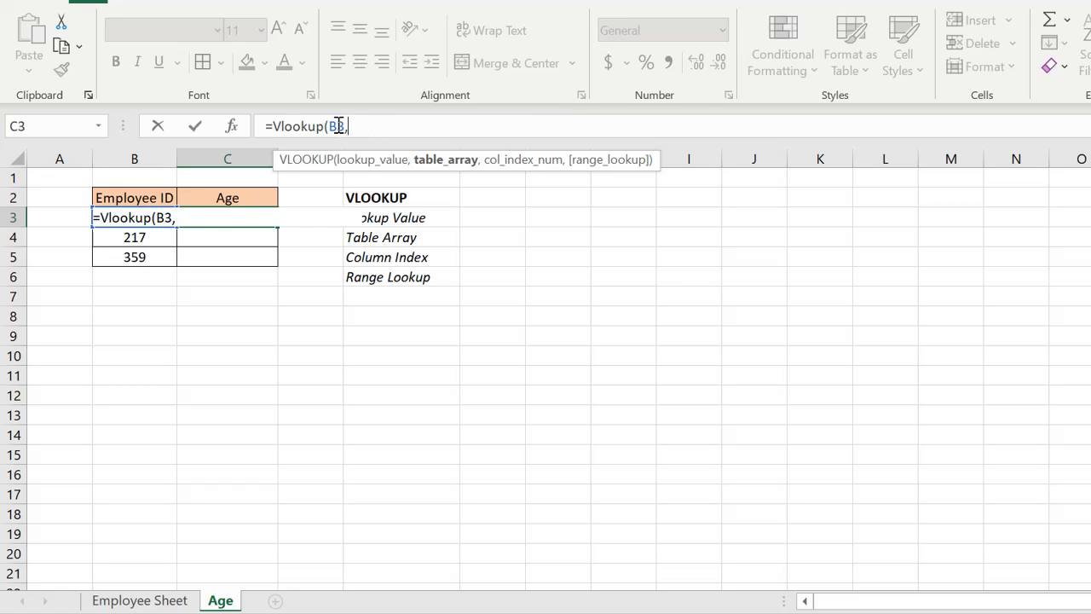
- Reselect B4:G20 on Employee Sheet as the table array and make it the absolute range $B$4:$G$20
left_click(162, 599)
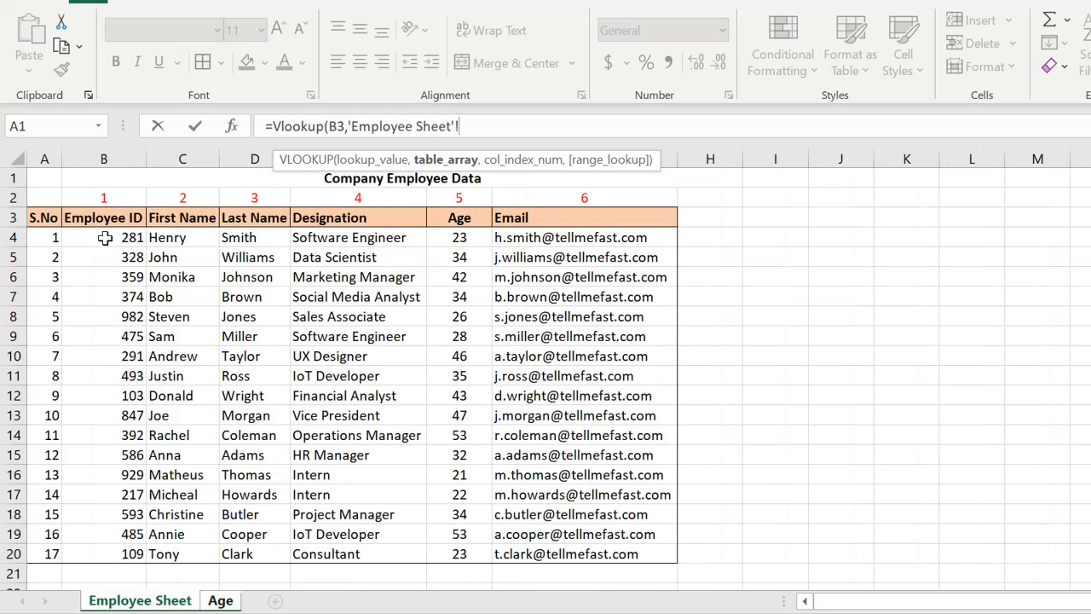
left_click_drag(105, 238, 522, 546)
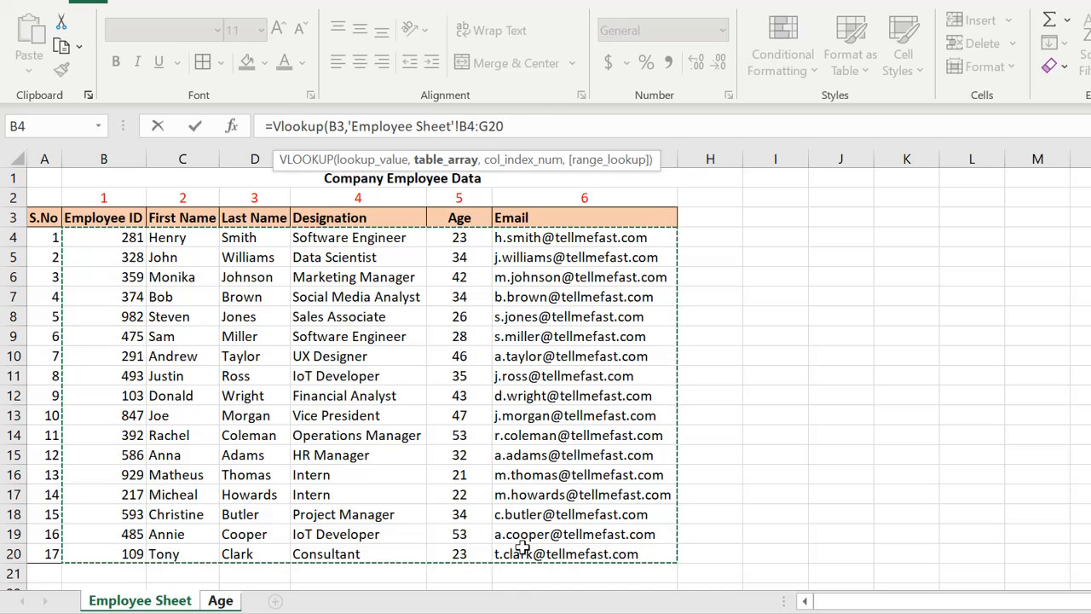
key("F4")
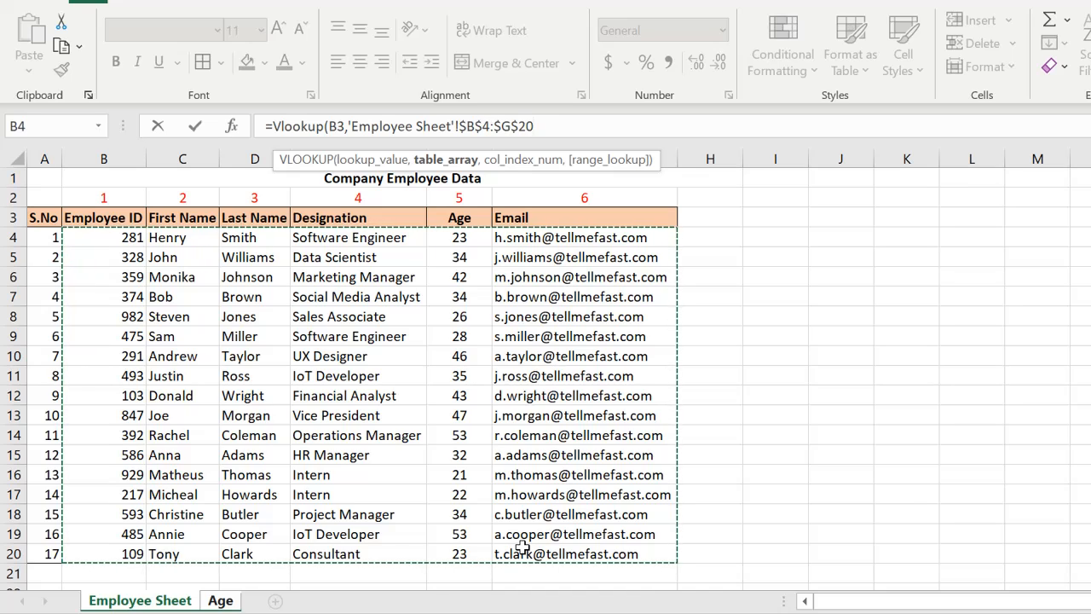
- Finish the VLOOKUP with column index 5 and FALSE for an exact match, and enter it
type(",")
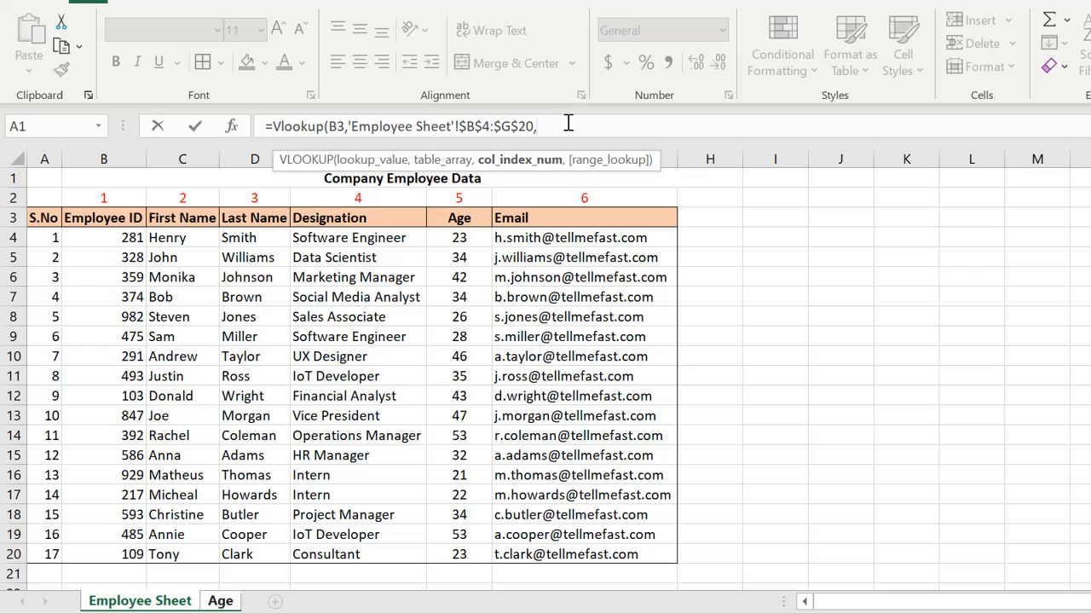
type(",")
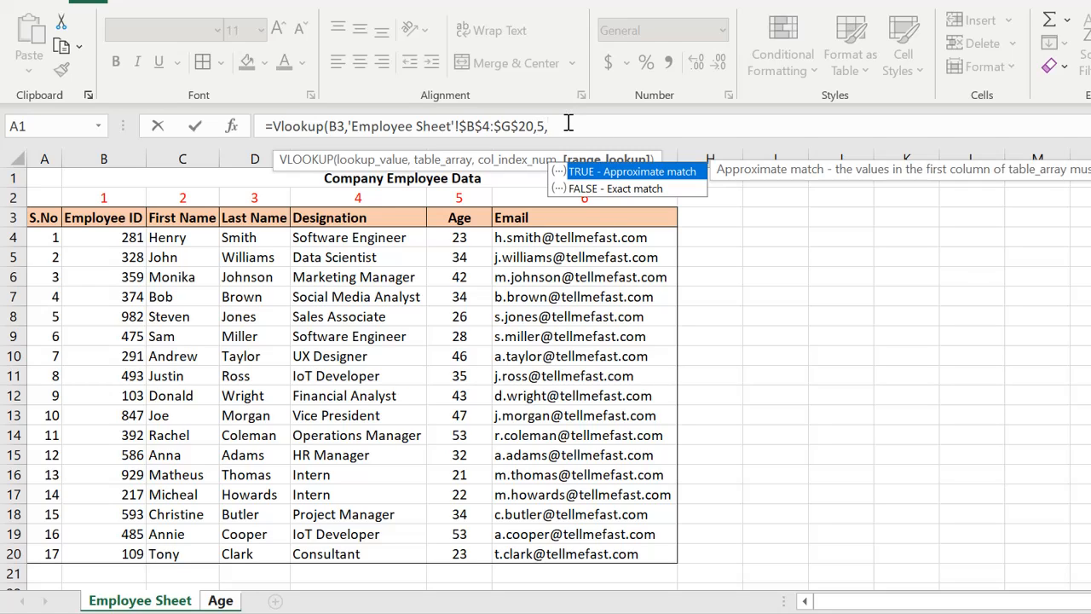
double_click(617, 190)
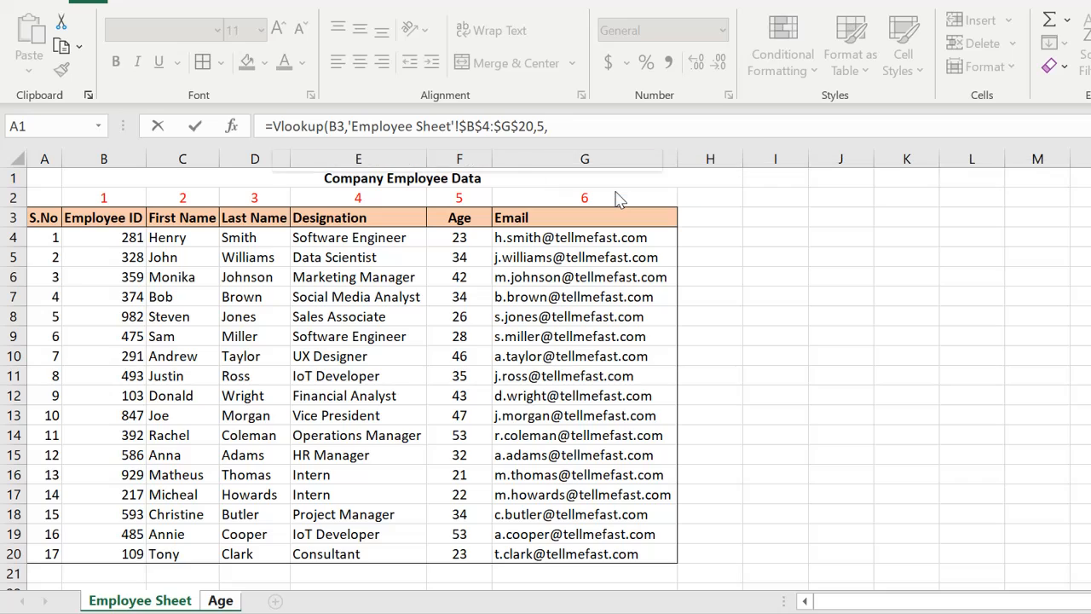
type(")")
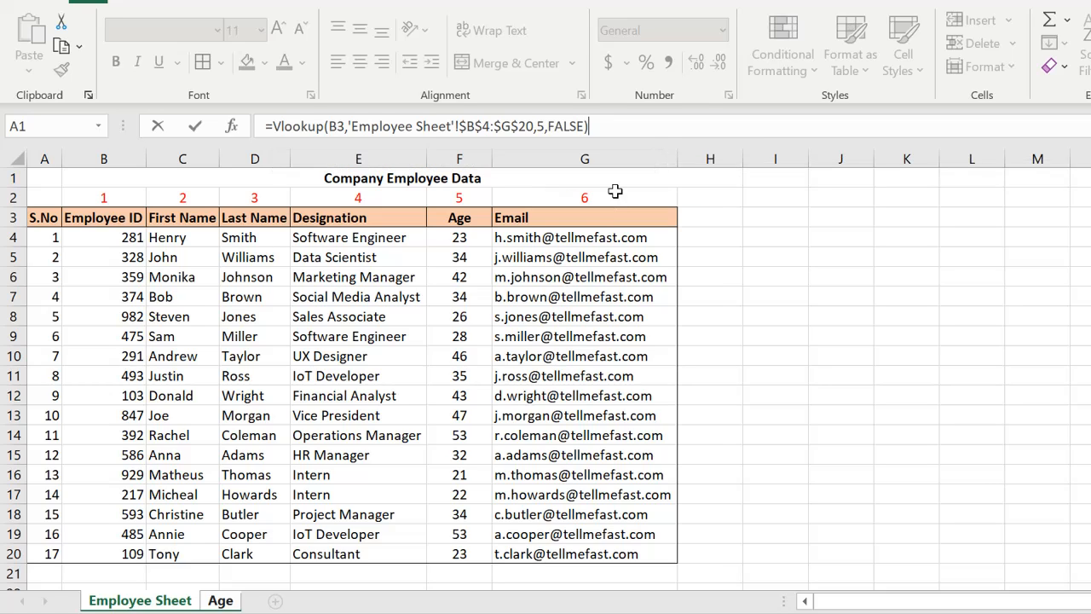
key("Return")
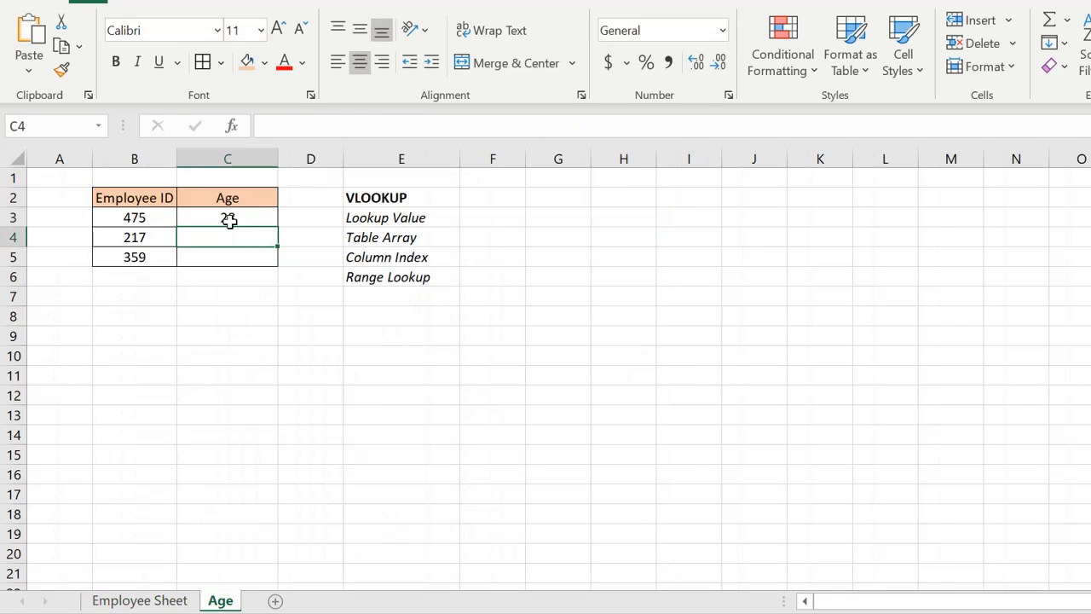
- Copy the VLOOKUP formula from C3 down through C5 to fetch the remaining ages
left_click(227, 217)
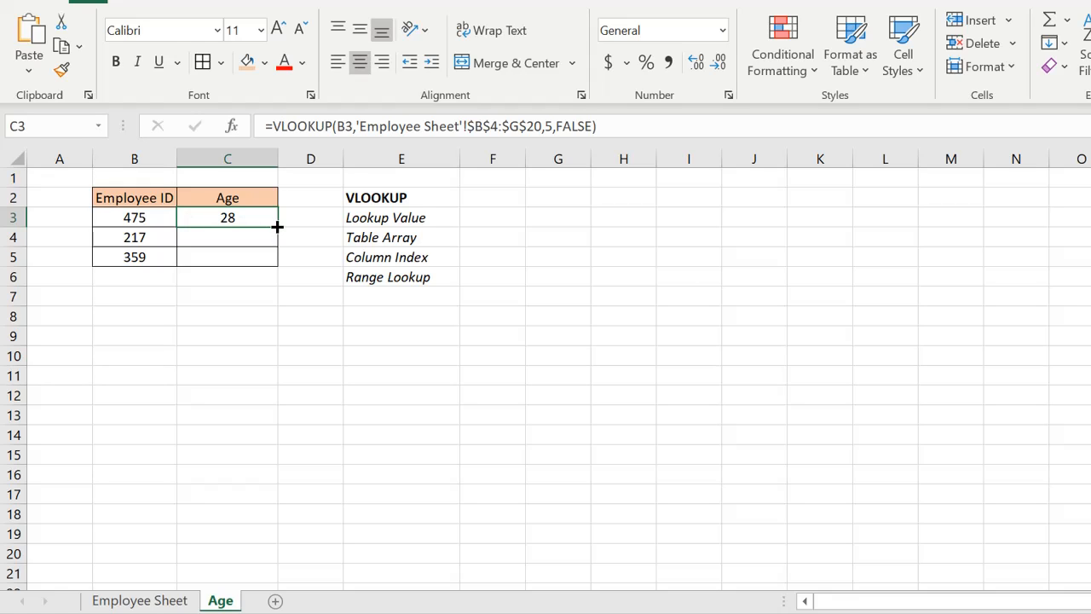
left_click_drag(281, 227, 277, 262)
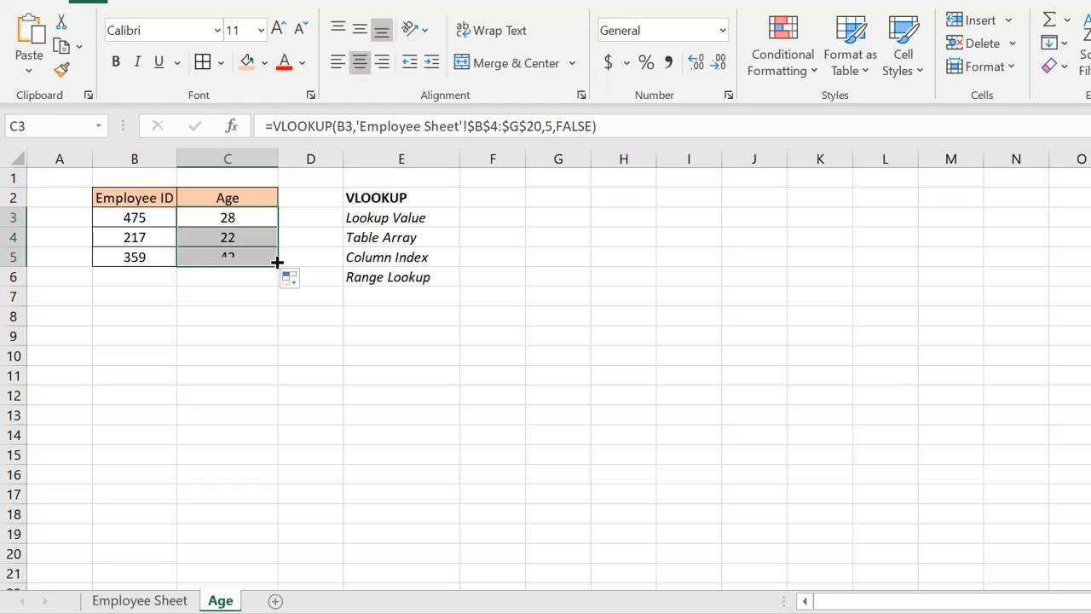
left_click(125, 274)
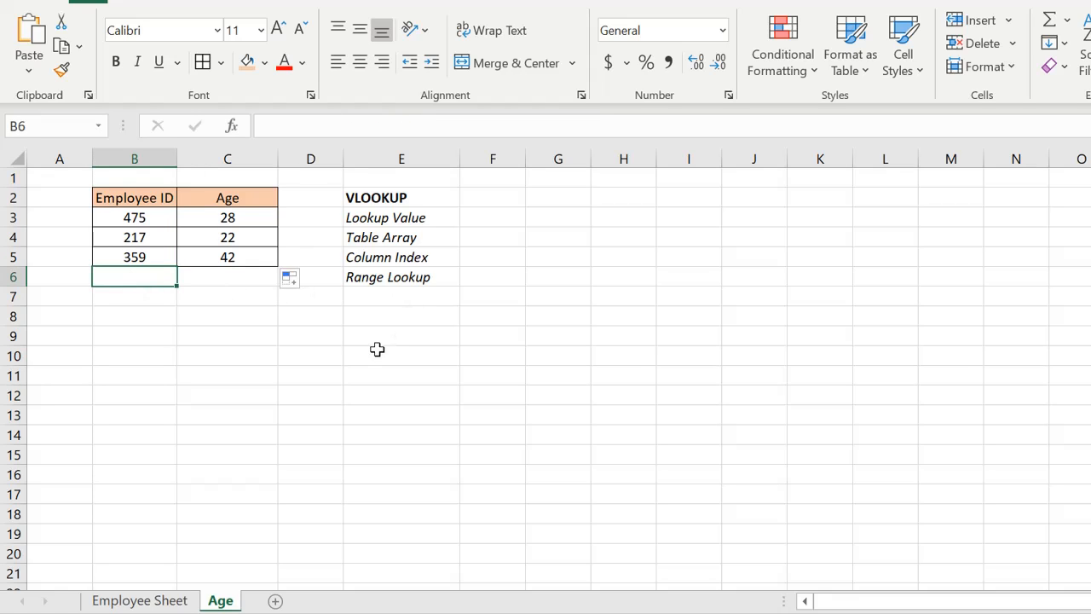